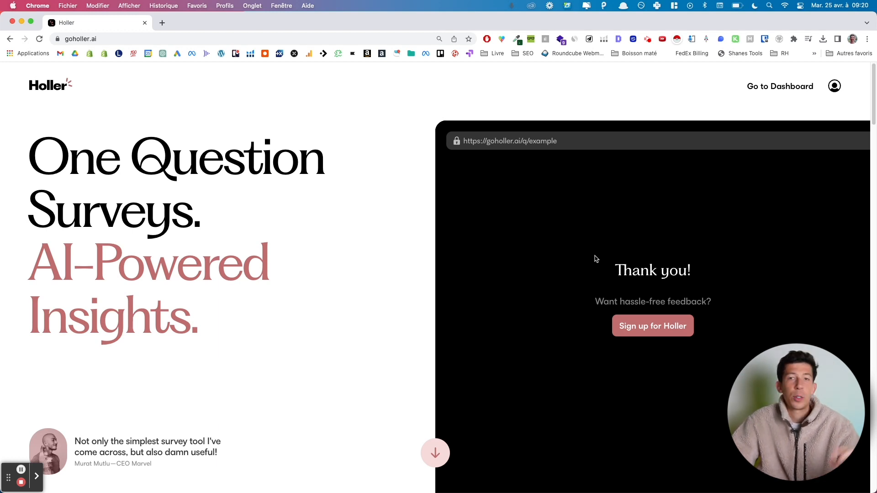
Step: Examine the homepage's example of AI-generated action points drawn from survey answers
scroll(594, 261, "down", 2)
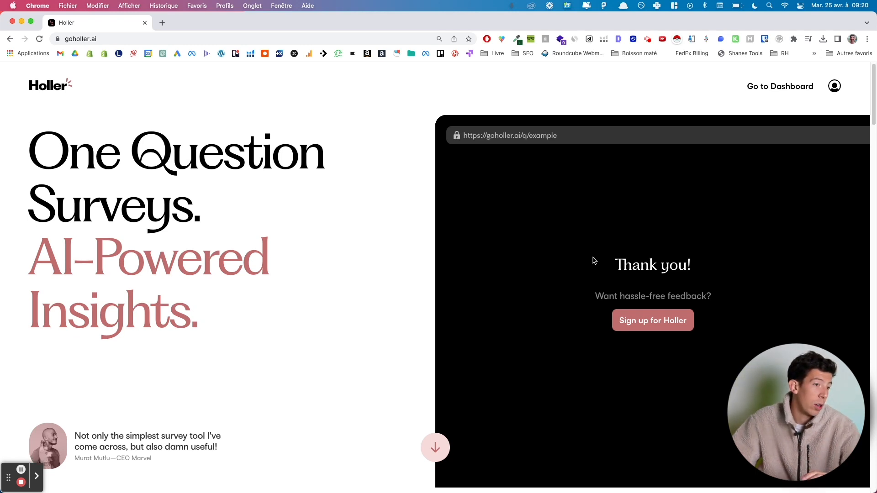
scroll(592, 260, "down", 10)
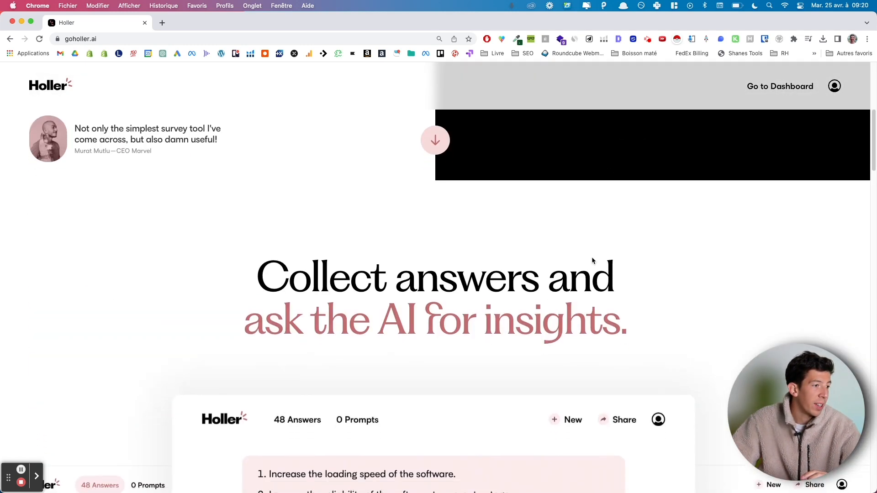
scroll(592, 260, "down", 2)
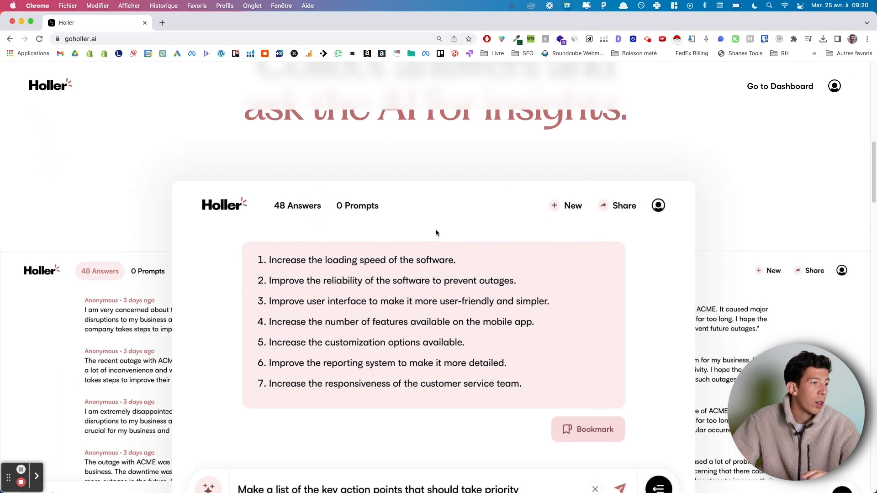
scroll(401, 287, "down", 1)
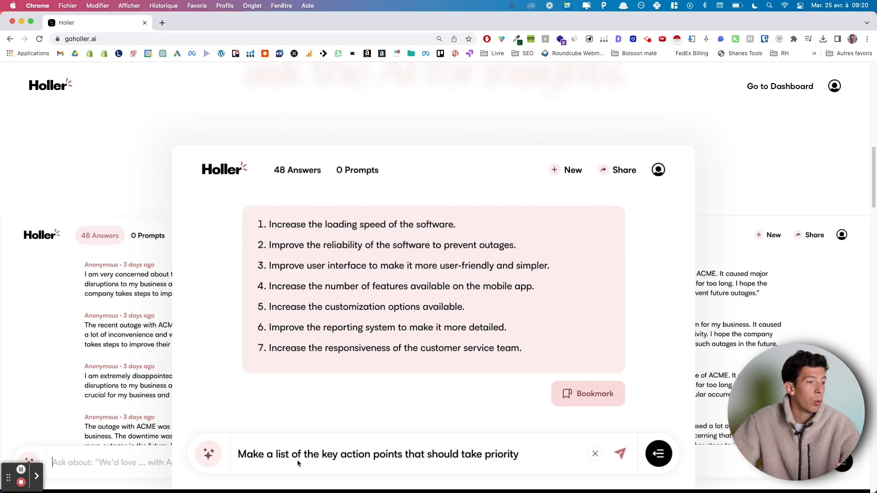
scroll(297, 459, "down", 1)
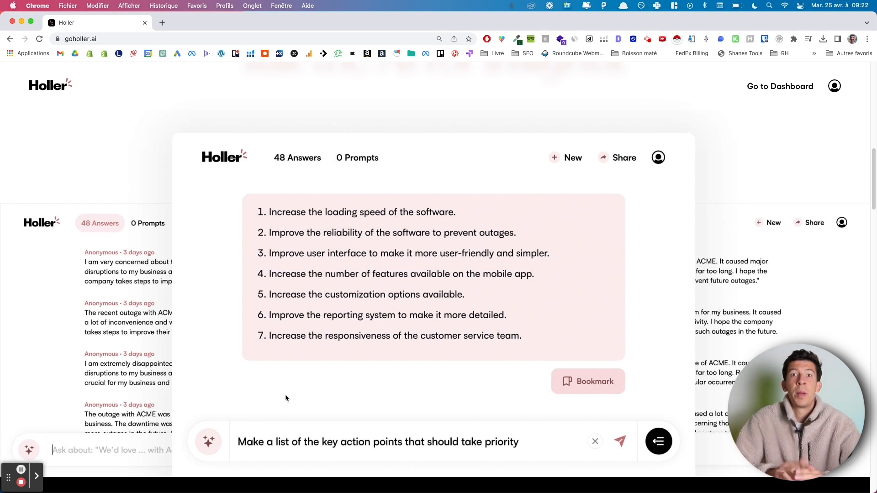
scroll(387, 307, "up", 5)
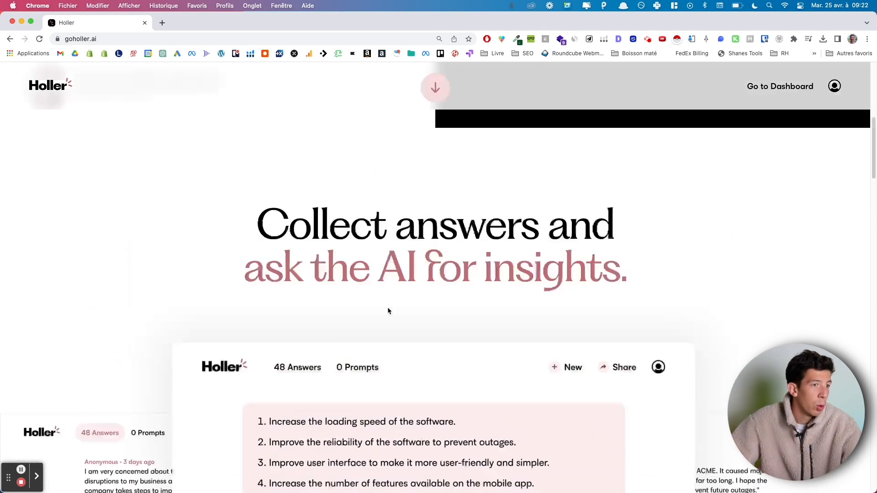
Step: Create a new Holler from the dashboard with the question "Comment vous avez connu notre marque ?"
left_click(779, 87)
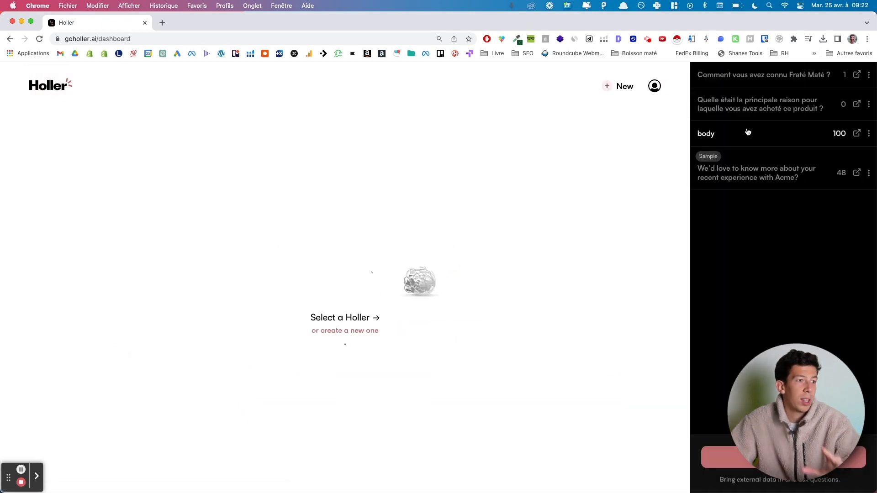
left_click(348, 330)
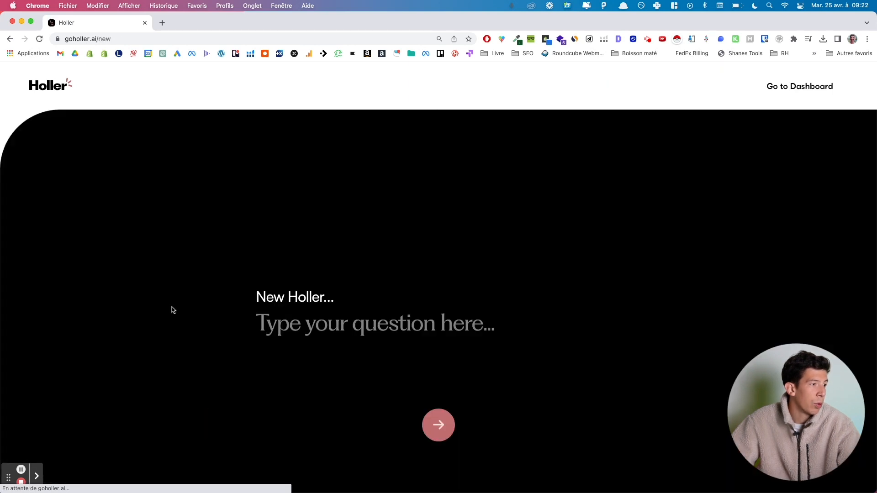
type("Comment v")
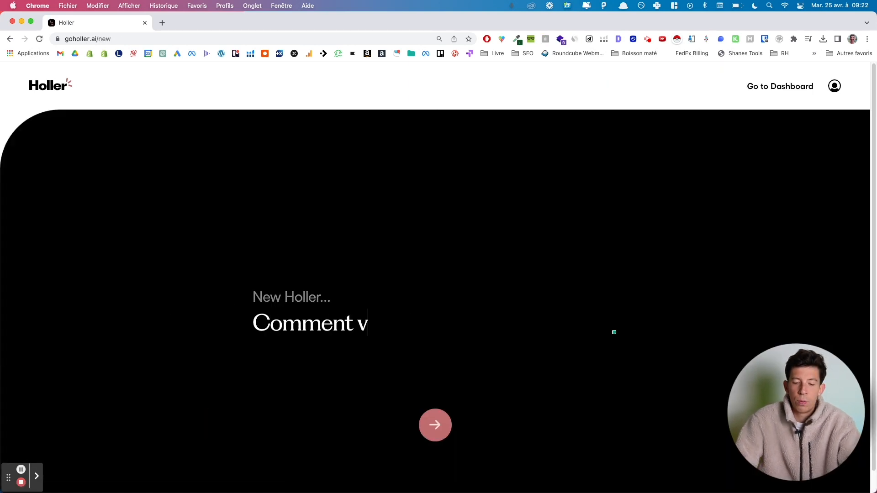
type("ous avez connu notre marque ?")
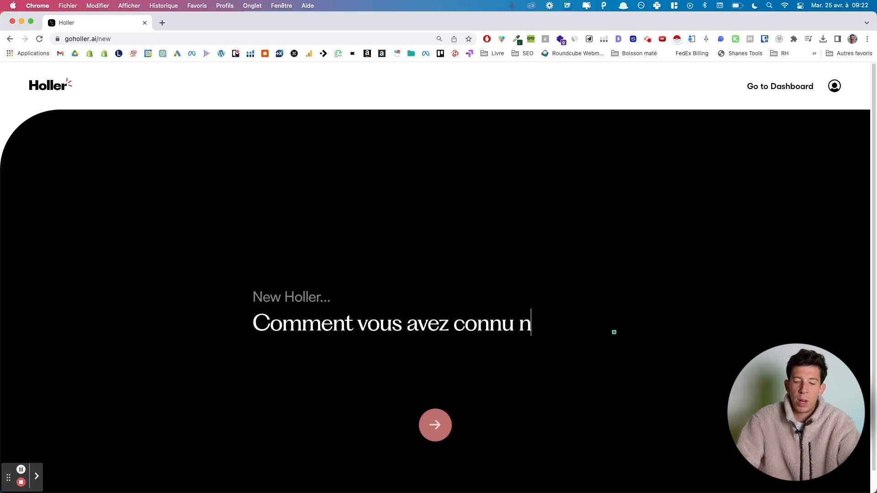
left_click(422, 435)
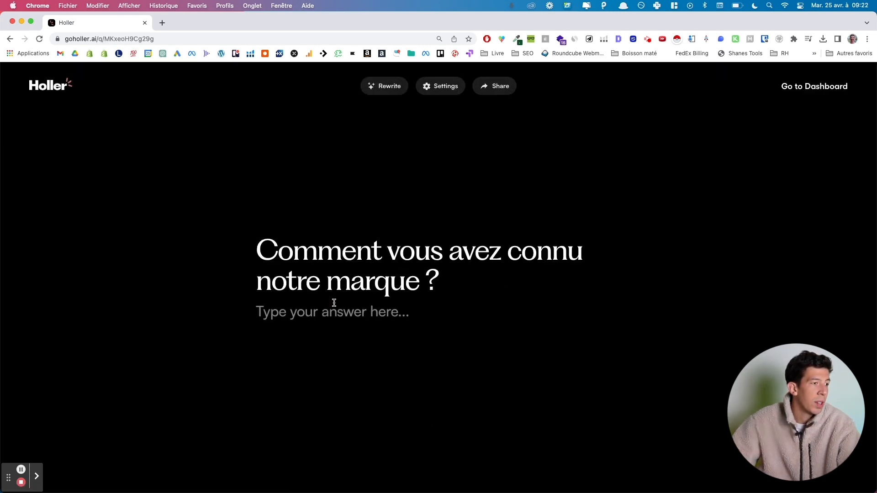
Step: Submit "Facebook" as an anonymous answer to the survey question and copy the survey's share link
left_click(348, 309)
type("Fa")
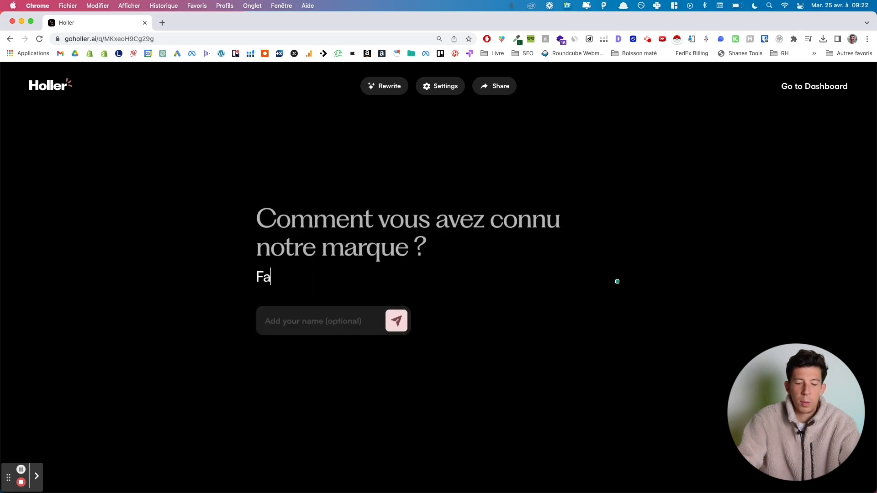
type("cebook")
key("Return")
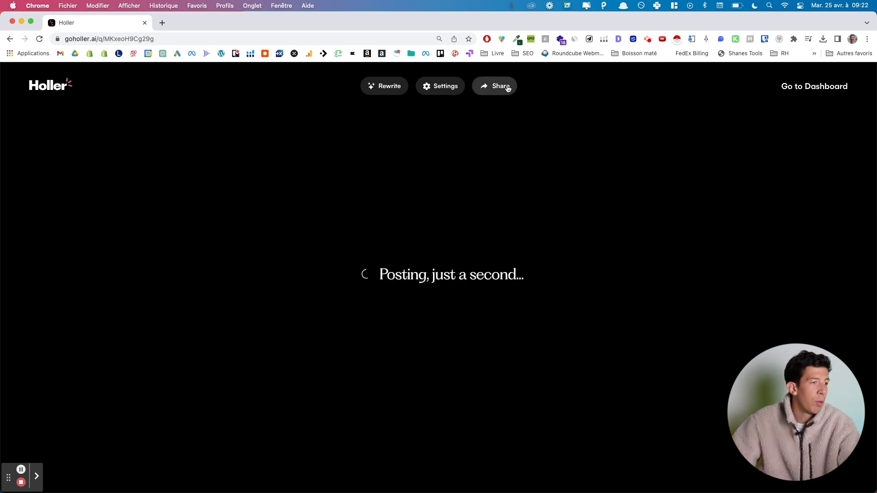
left_click(508, 89)
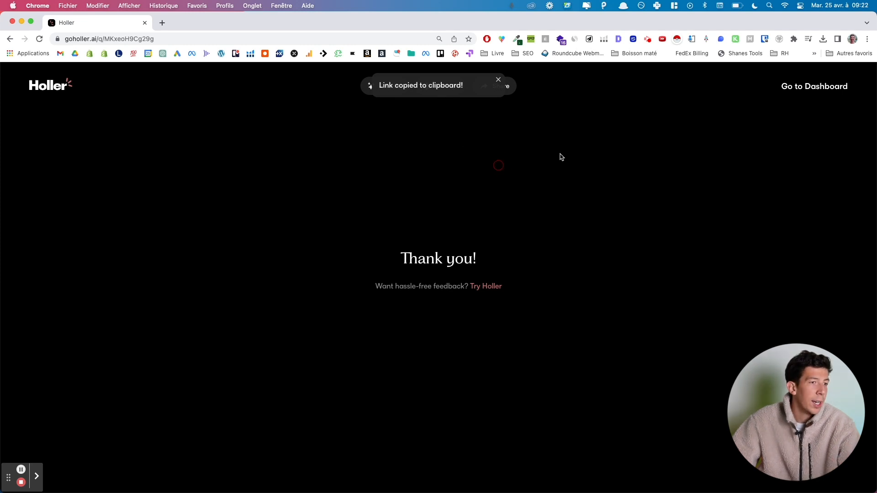
Step: Open the survey's collected answers on the dashboard and place the cursor in the AI prompt field
left_click(773, 88)
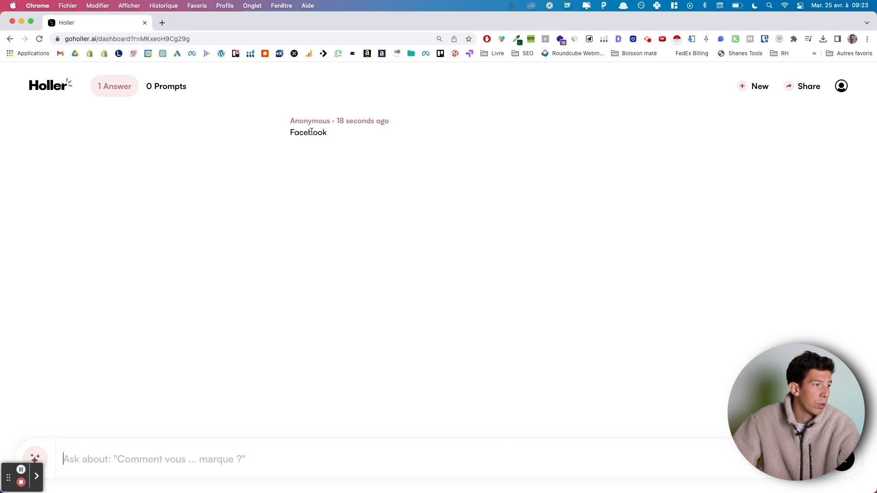
left_click(140, 459)
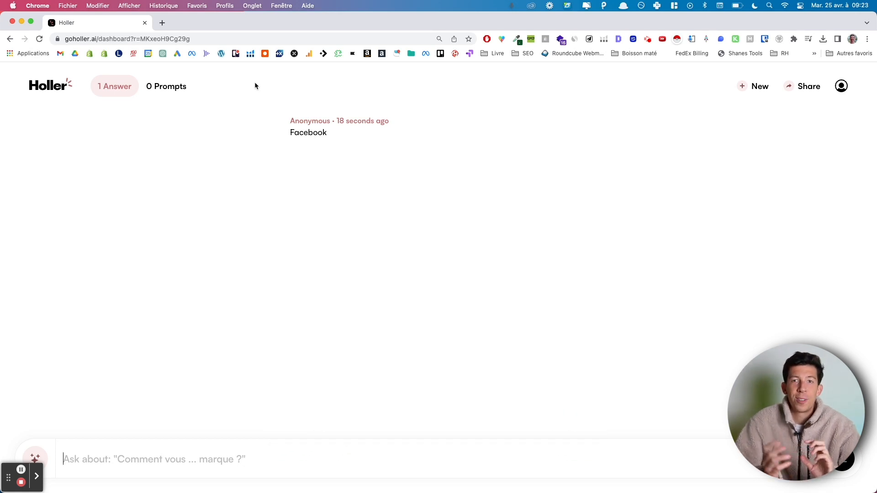
left_click(155, 459)
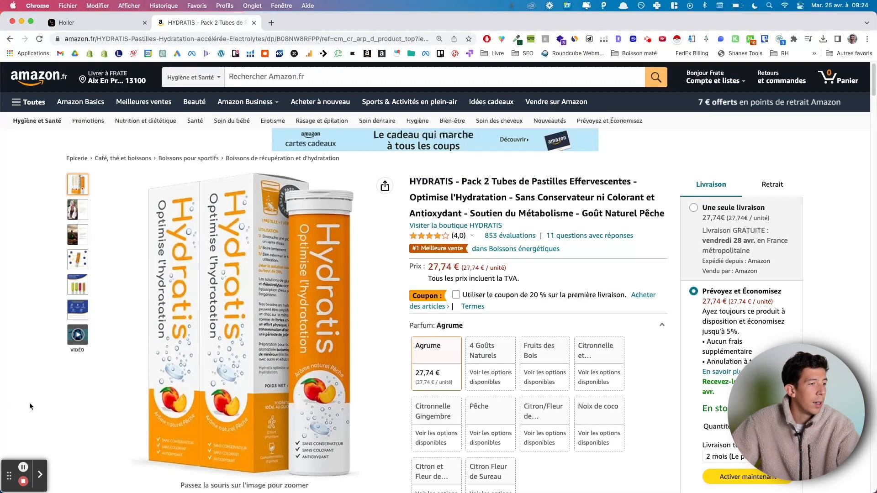
Step: Open the full list of customer reviews for the HYDRATIS effervescent tablets on Amazon.fr
scroll(366, 382, "down", 15)
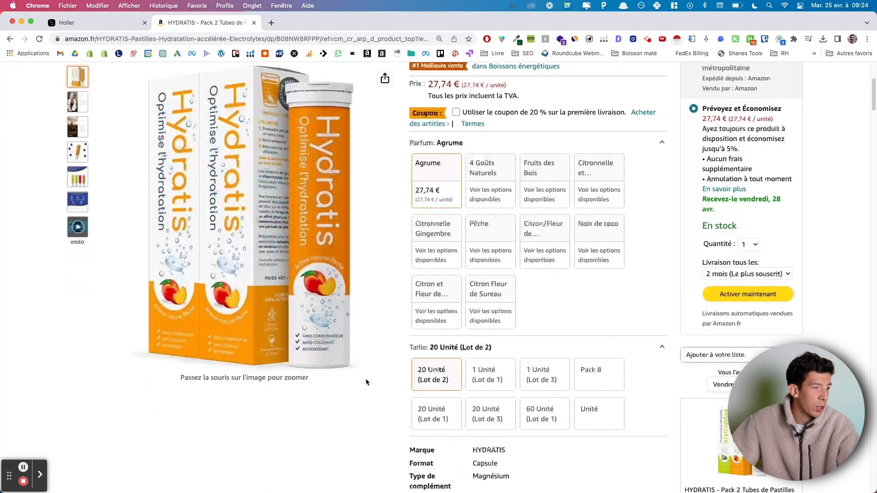
scroll(449, 363, "down", 20)
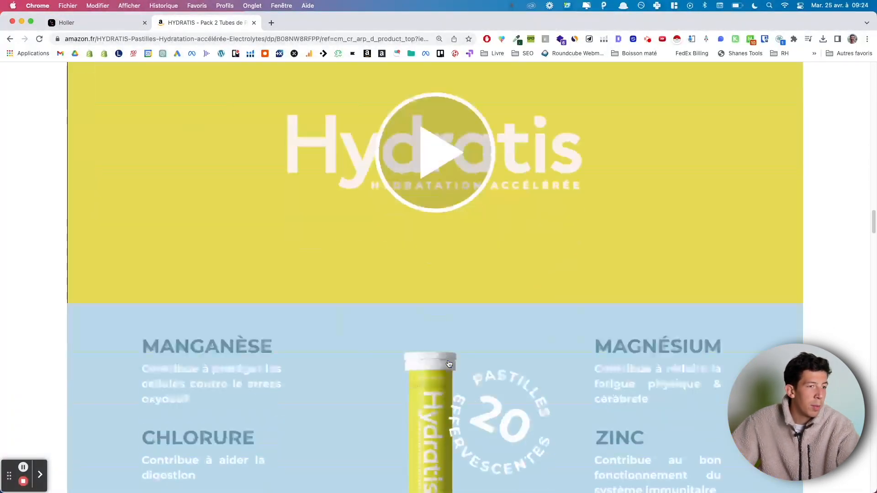
scroll(450, 363, "down", 20)
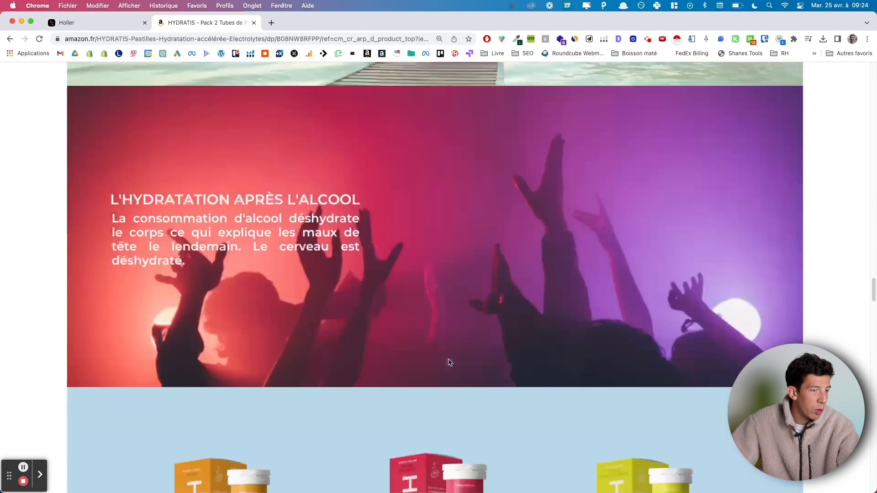
scroll(470, 359, "down", 20)
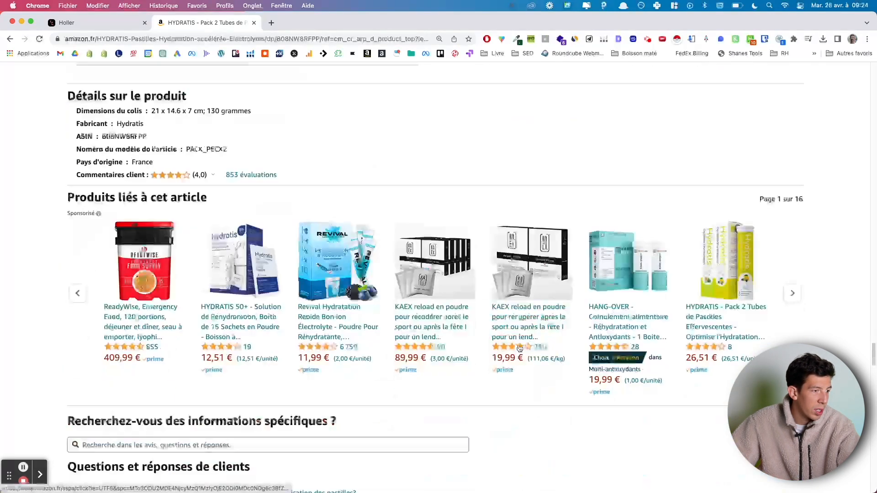
scroll(470, 359, "down", 15)
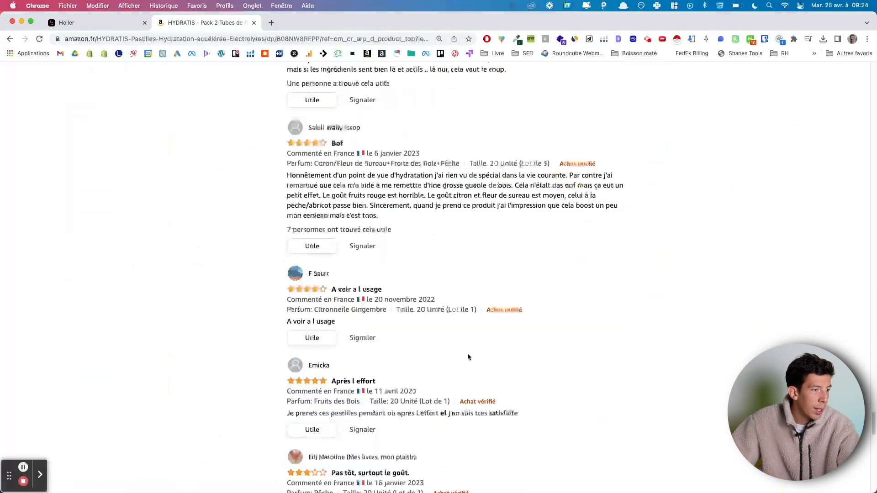
left_click(346, 383)
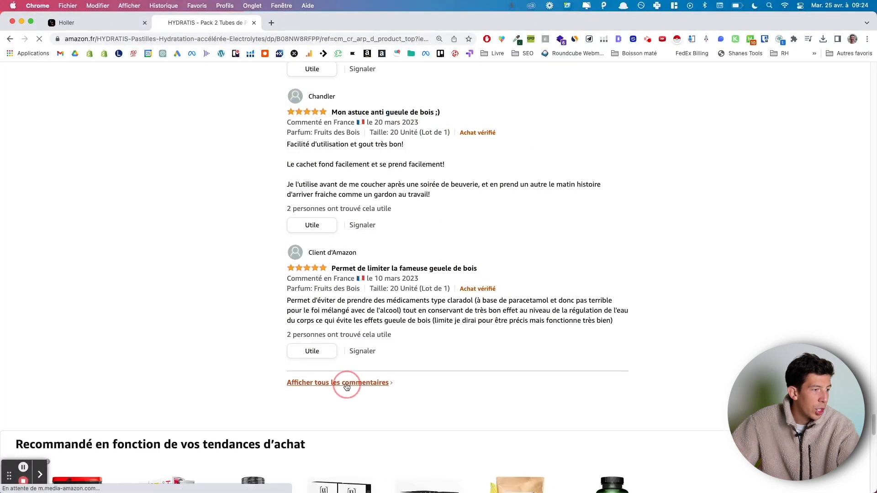
Step: Sort the HYDRATIS customer reviews by "Le plus récent"
scroll(232, 308, "down", 3)
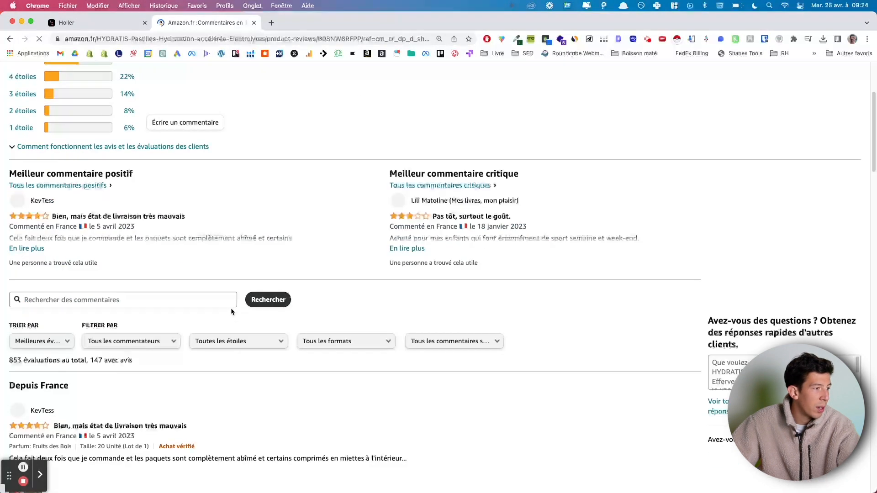
left_click(33, 347)
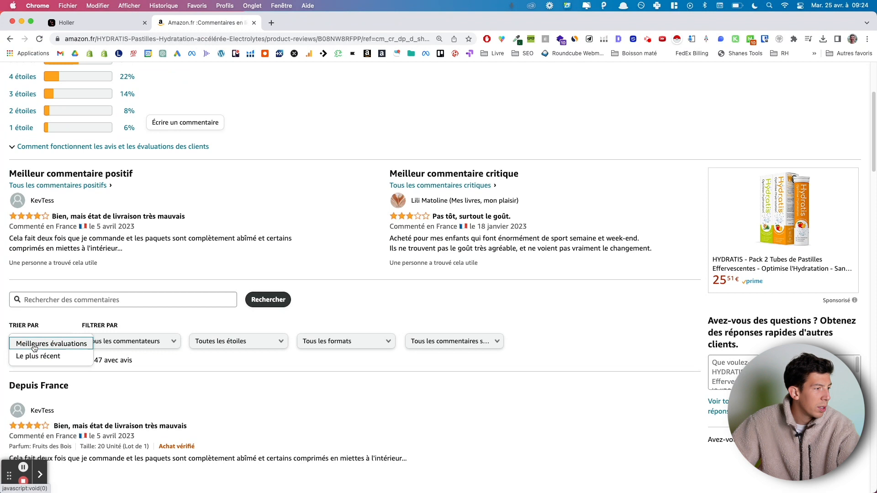
left_click(37, 357)
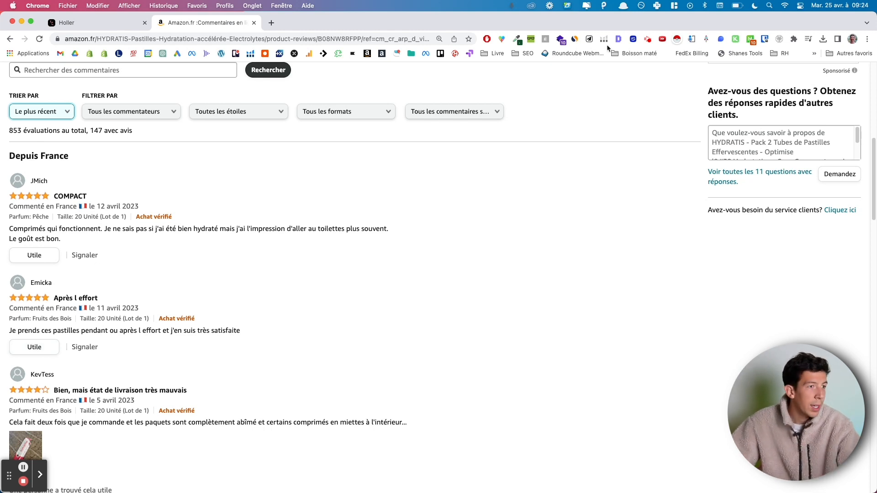
Step: Refresh the reviews page, launch Instant Data Scraper on it and switch to the table that captures the customer reviews
left_click(675, 40)
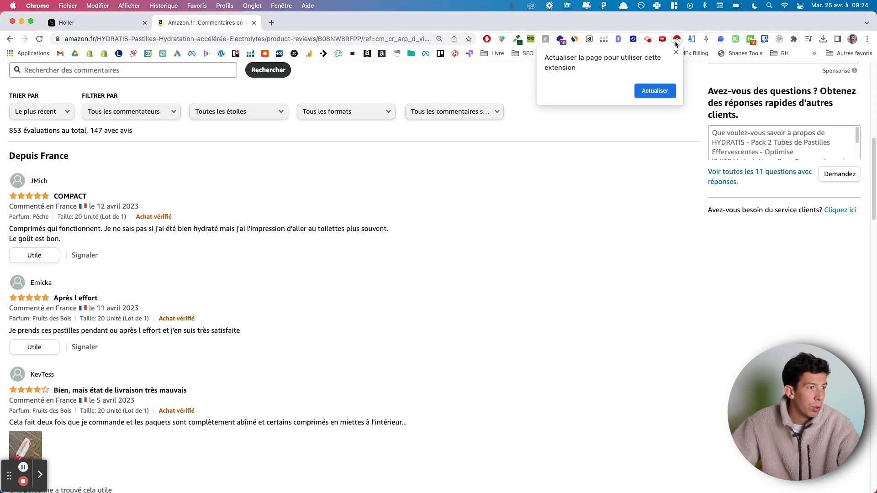
left_click(656, 91)
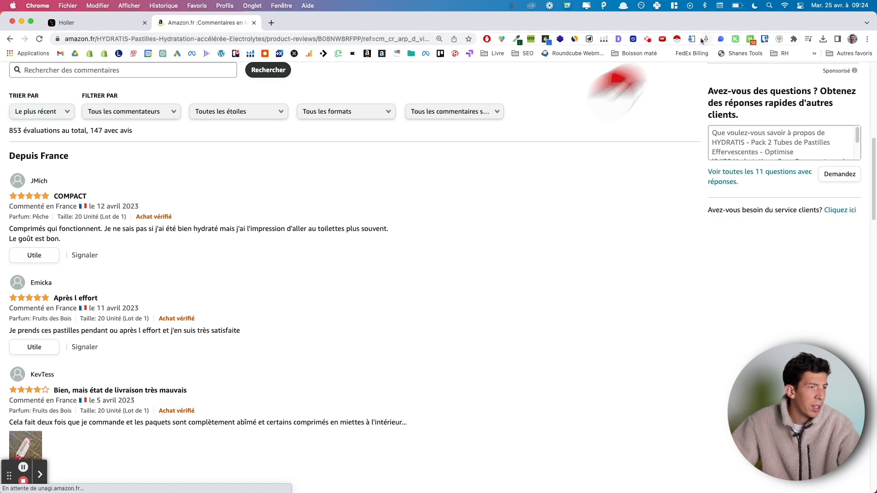
left_click(678, 40)
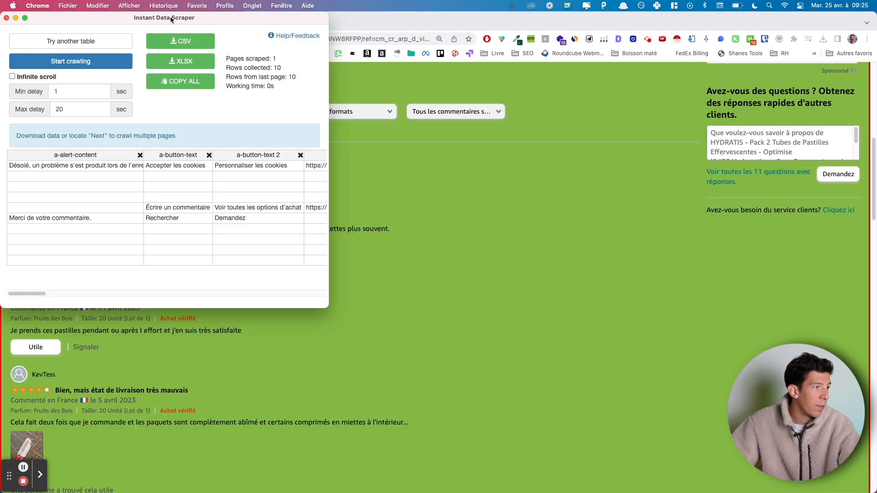
left_click_drag(170, 11, 561, 119)
left_click(474, 148)
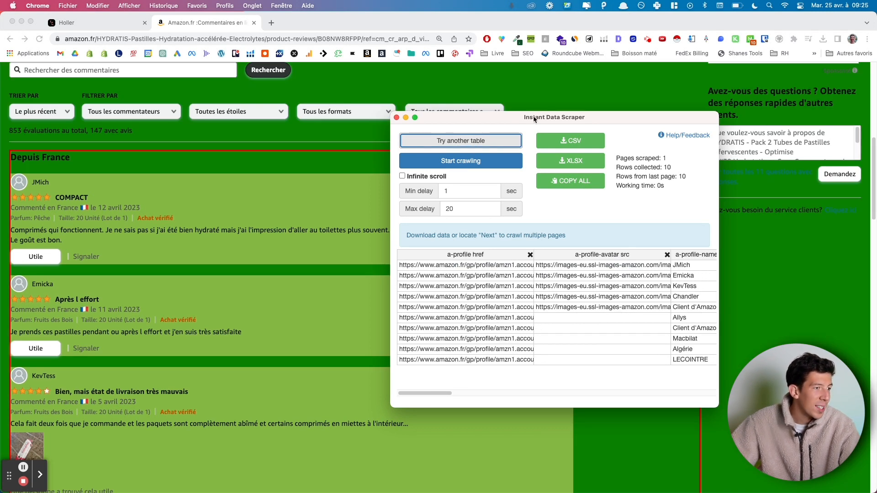
Step: Examine the columns of the scraped review table, from the profile links through to the review texts
left_click_drag(534, 119, 605, 104)
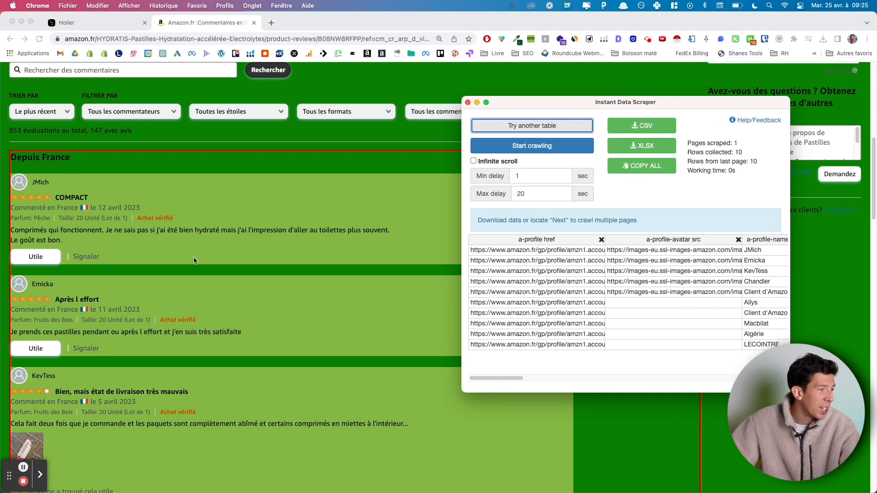
scroll(523, 304, "right", 15)
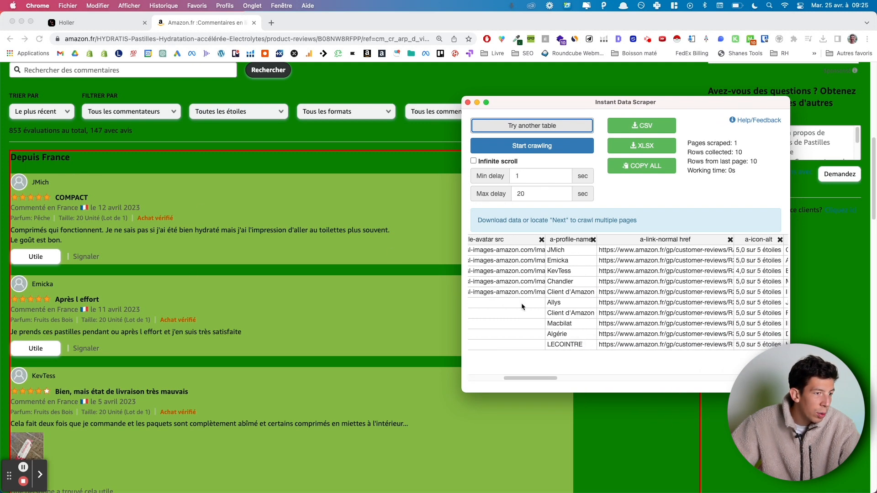
scroll(521, 304, "right", 1)
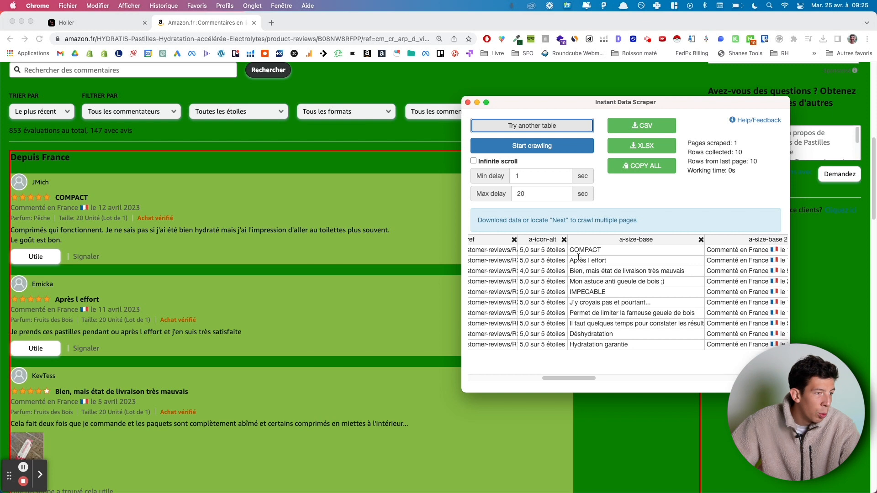
scroll(598, 261, "right", 10)
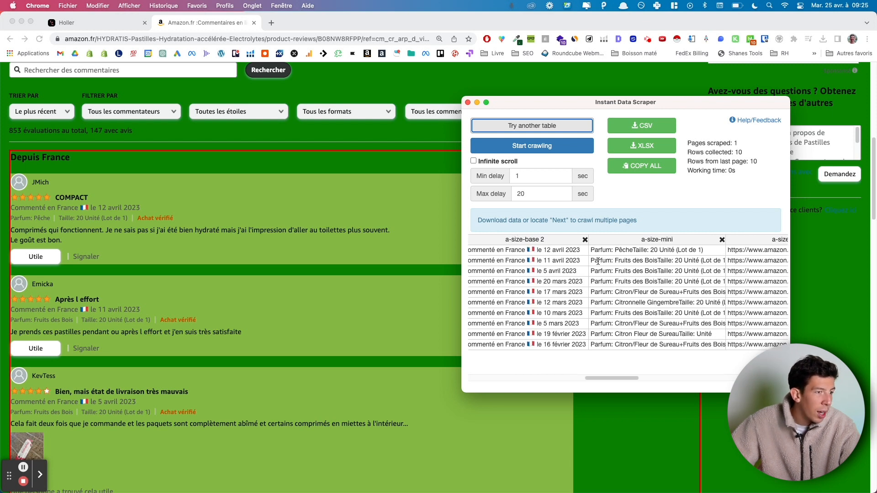
scroll(598, 261, "right", 10)
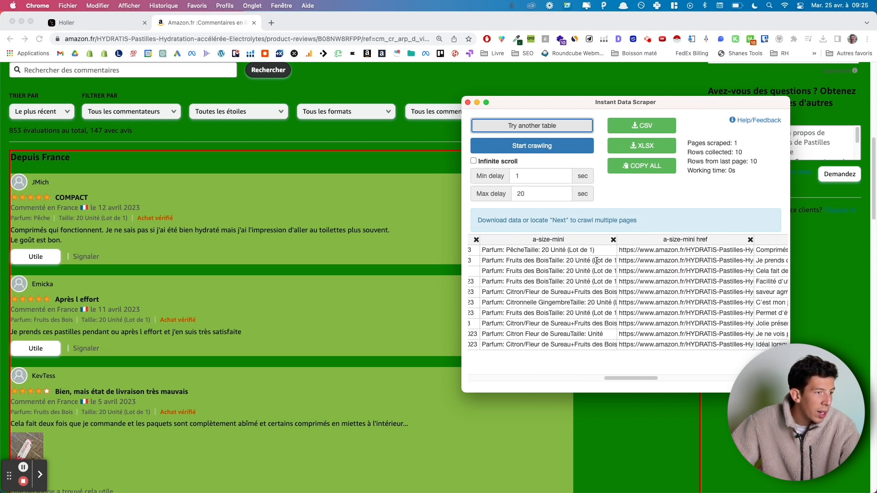
scroll(596, 260, "right", 5)
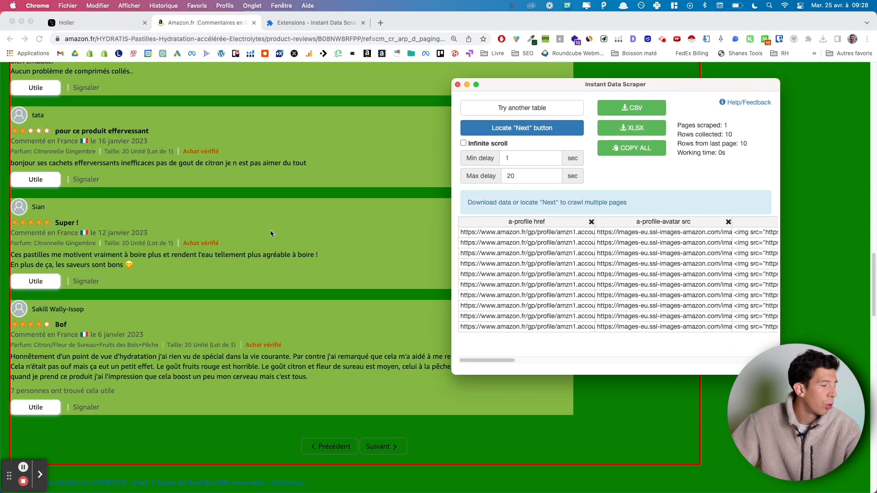
Step: Set the "Suivant" button below the Amazon reviews as the scraper's next-page button and return to the Instant Data Scraper window
left_click(519, 130)
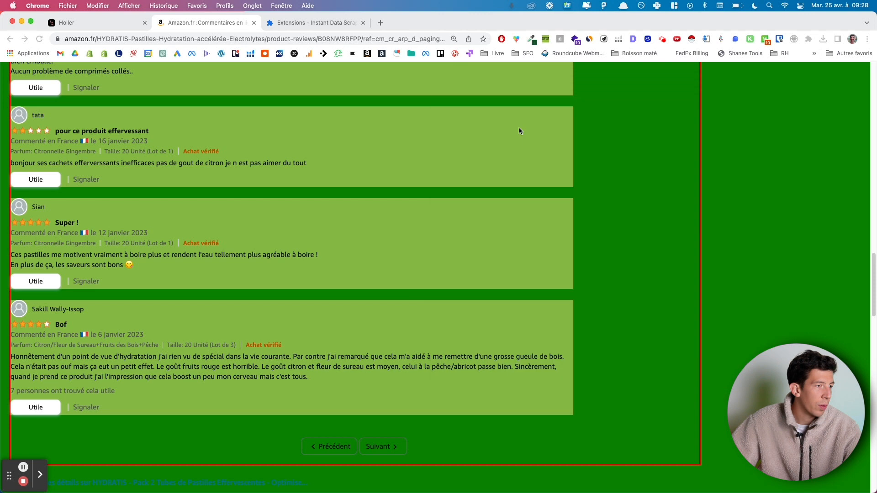
left_click(373, 450)
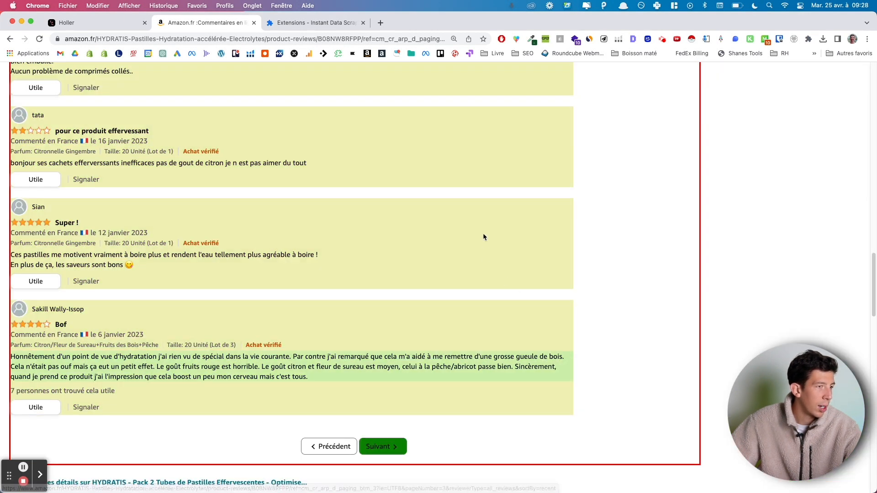
left_click(689, 40)
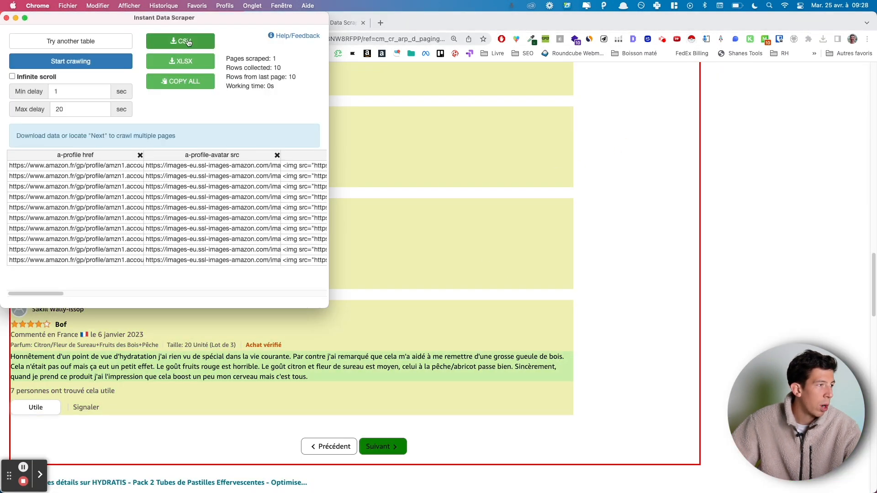
Step: Crawl the review pages, stop the crawl after about a dozen pages and export the collected rows as CSV
left_click_drag(152, 20, 540, 61)
left_click(442, 102)
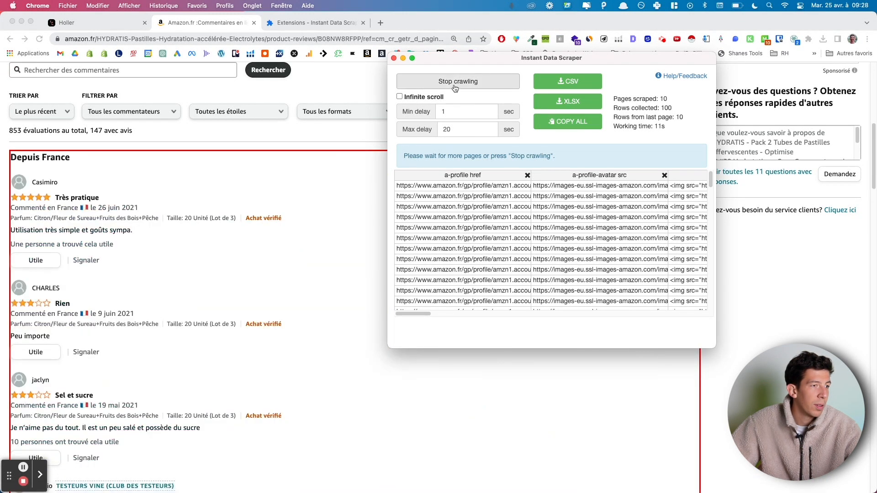
left_click(456, 85)
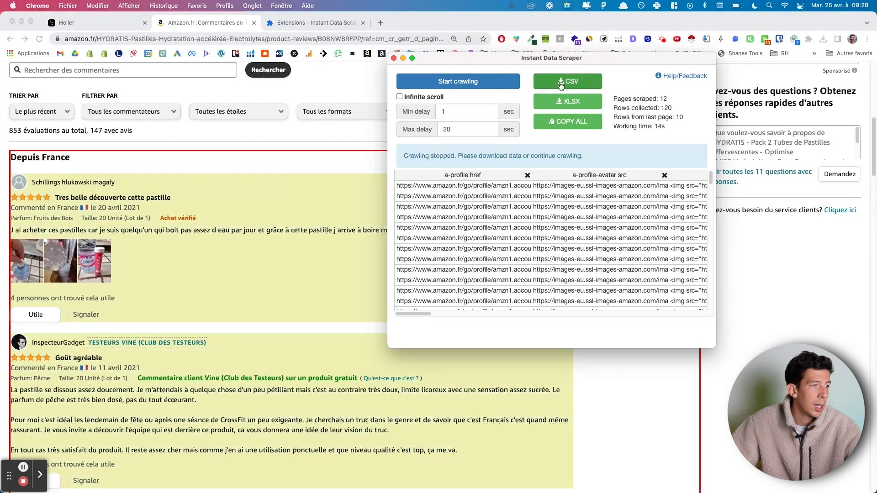
left_click(561, 83)
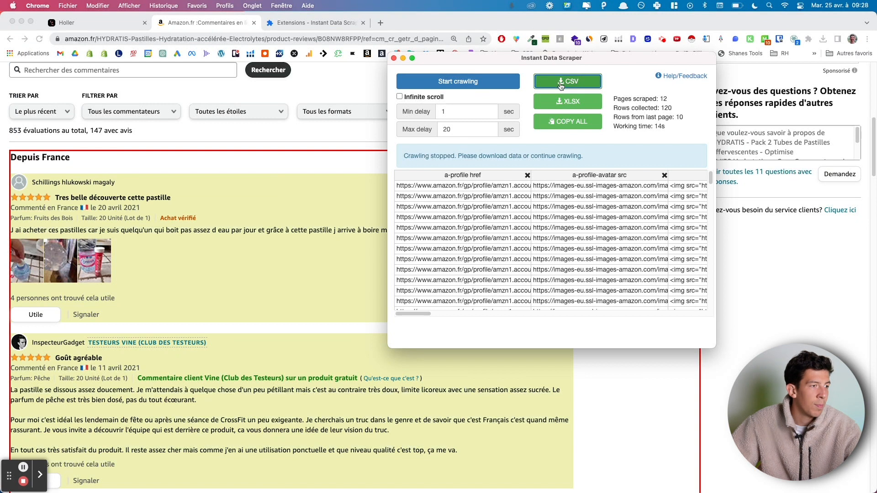
Step: Switch to Holler and import the exported reviews file as external data in .CSV format
left_click(89, 23)
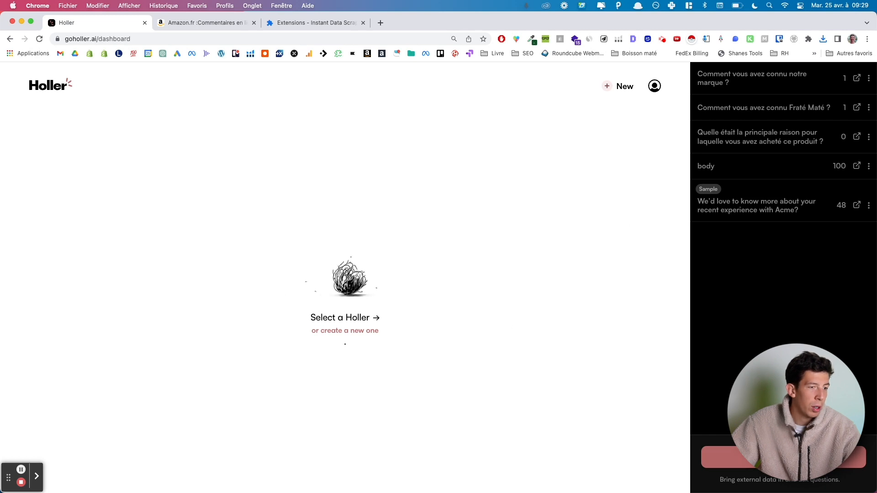
left_click(783, 458)
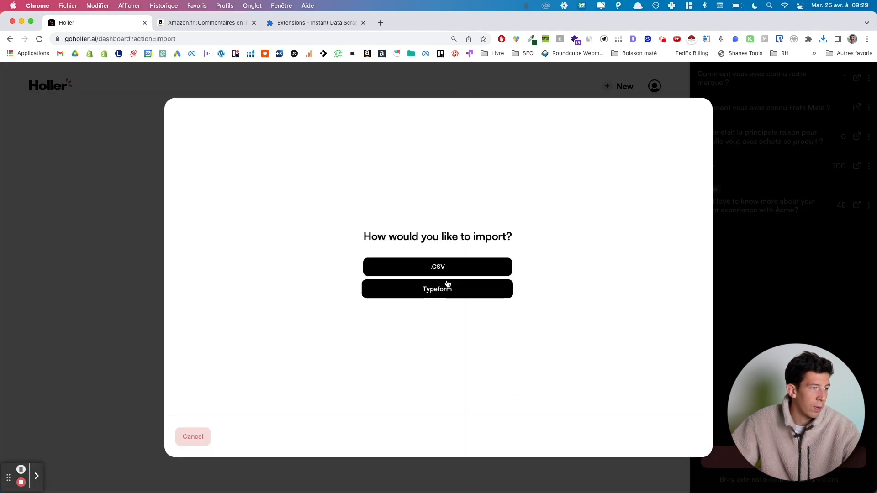
left_click(445, 273)
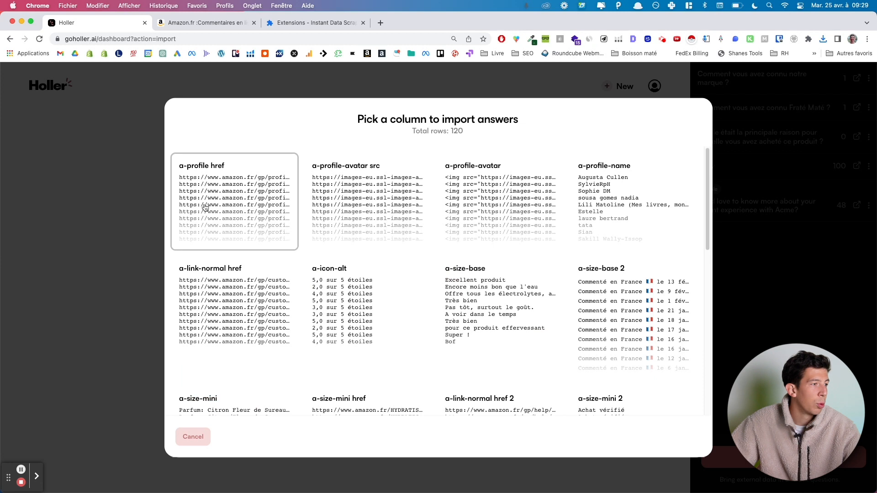
Step: Choose the "a-size-base 3" column containing the review texts as the answers and complete the import
scroll(444, 291, "down", 2)
scroll(444, 291, "down", 3)
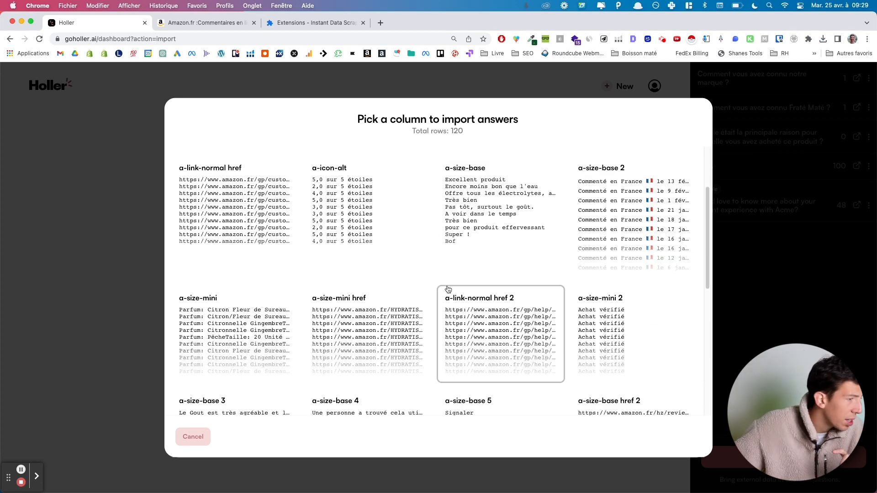
scroll(447, 291, "down", 1)
scroll(446, 291, "down", 4)
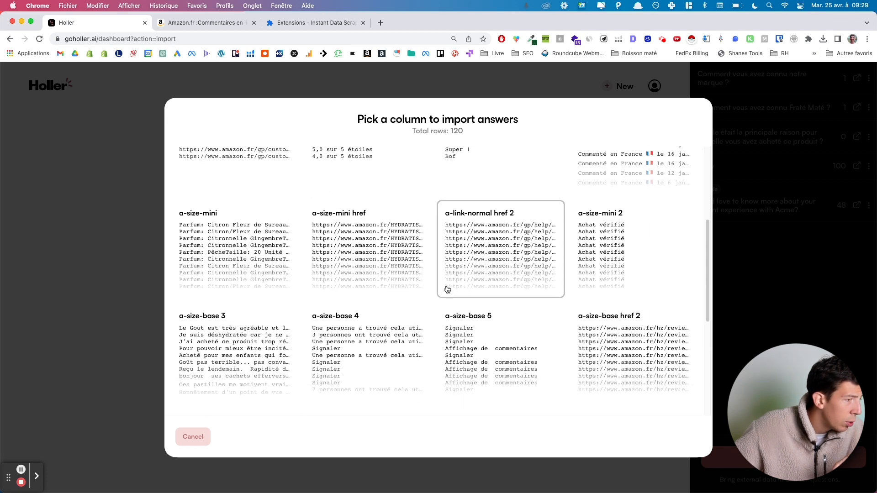
scroll(447, 291, "down", 1)
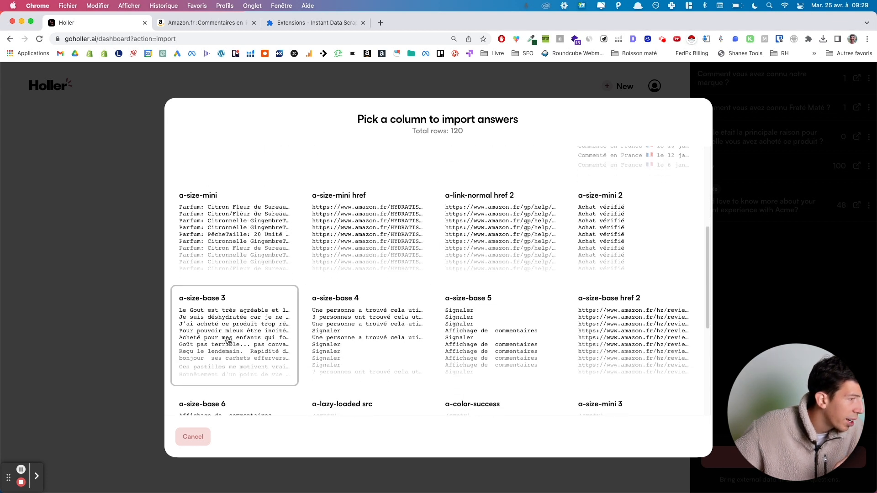
left_click(256, 340)
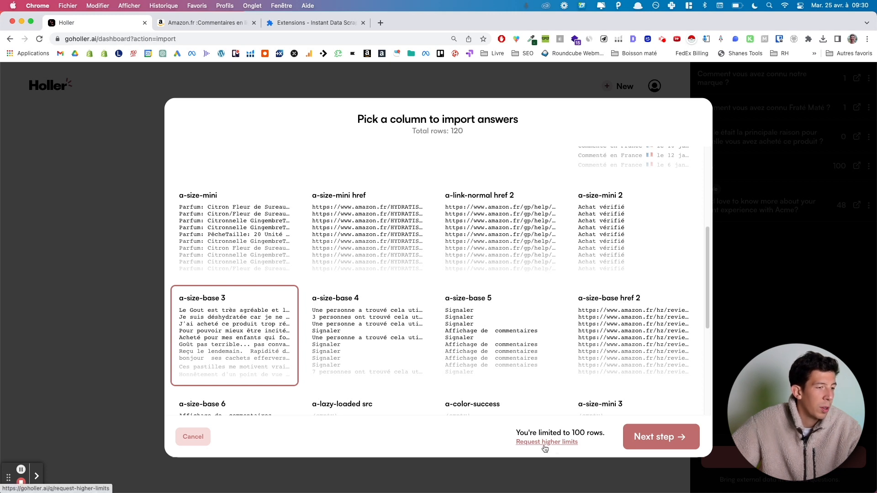
left_click(662, 438)
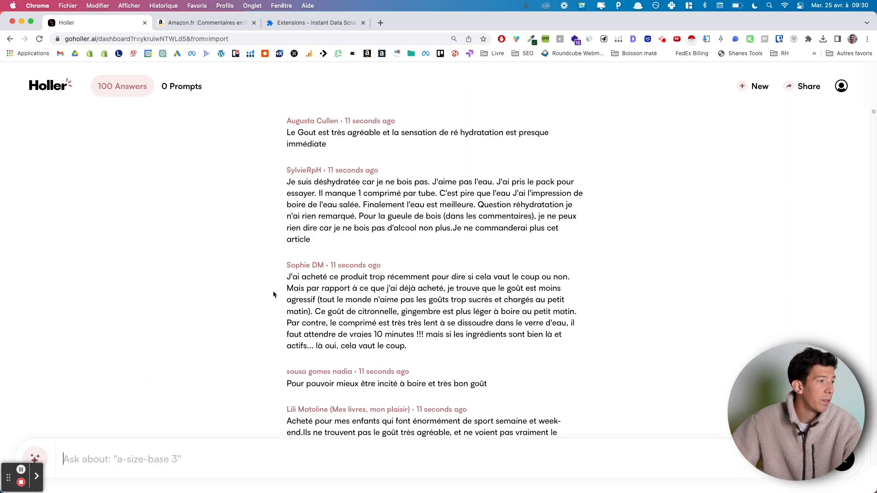
Step: Ask the AI about the imported reviews: "Donne moi les top 3 objections de ce produit"
type("Don")
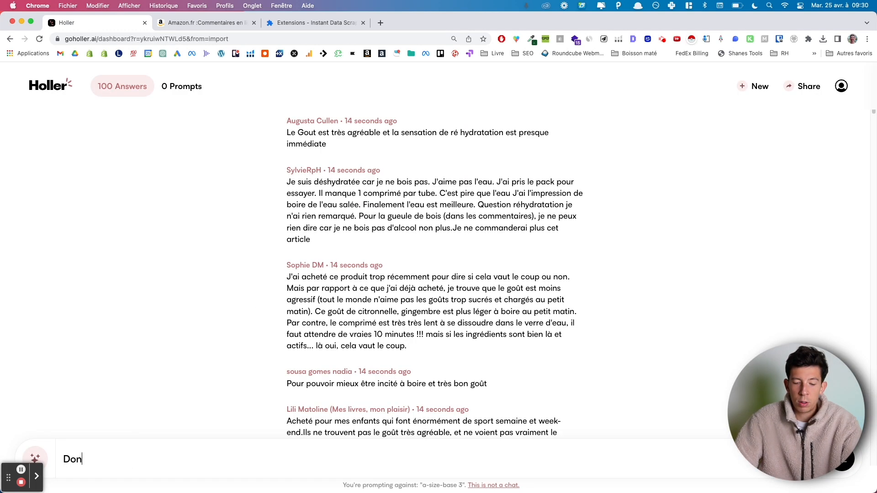
type("ne moi les top 3 objections de ce ")
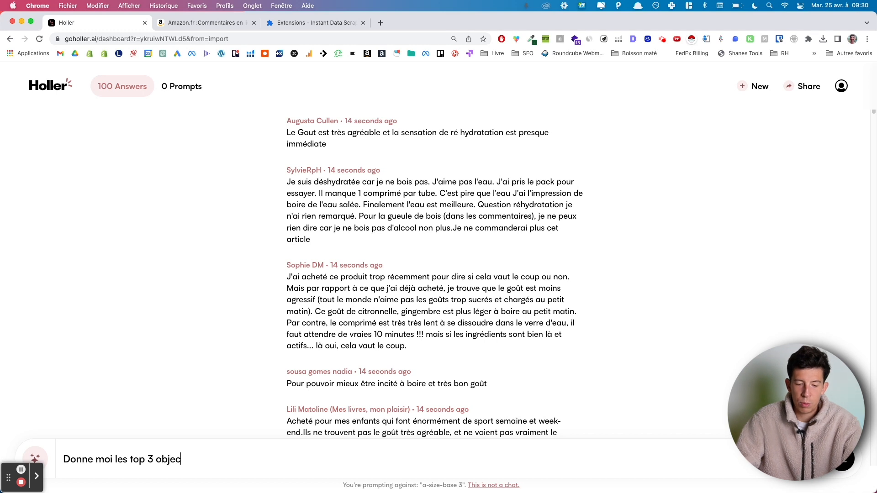
type("produit")
key("Return")
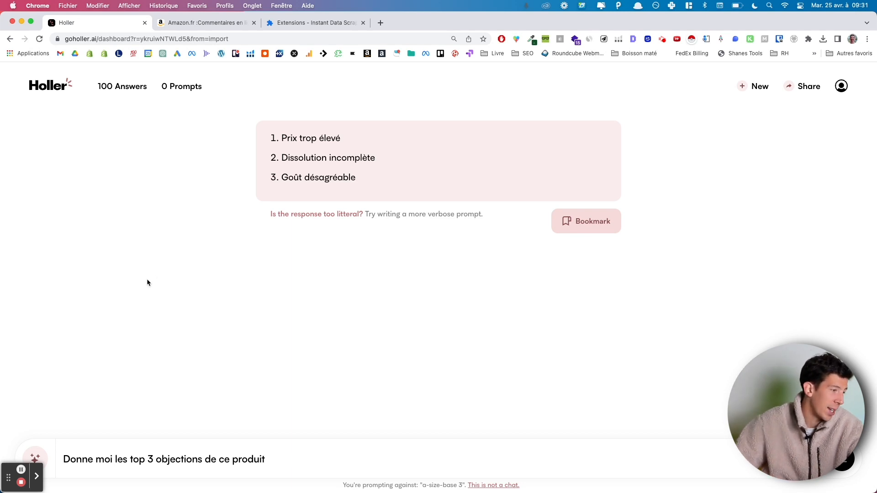
Step: Replace the prompt with "Pourquoi les gens ont acheté ce produit ?" and submit it
triple_click(169, 459)
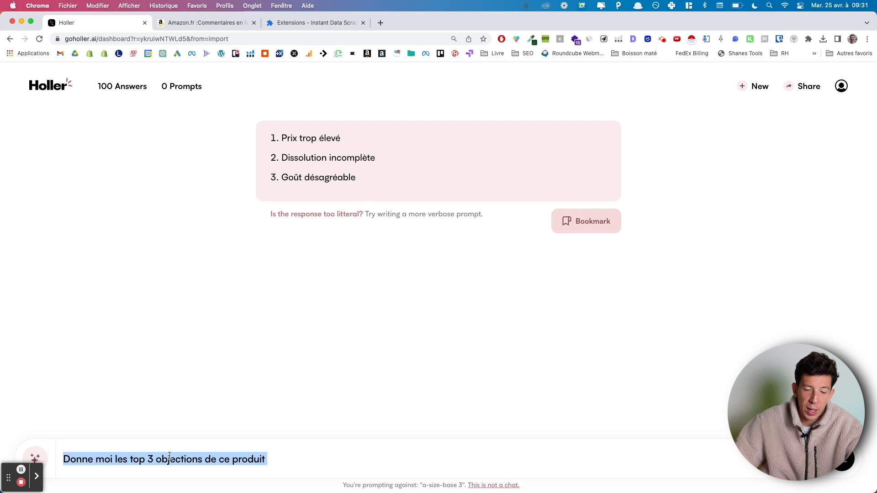
type("Pourquo")
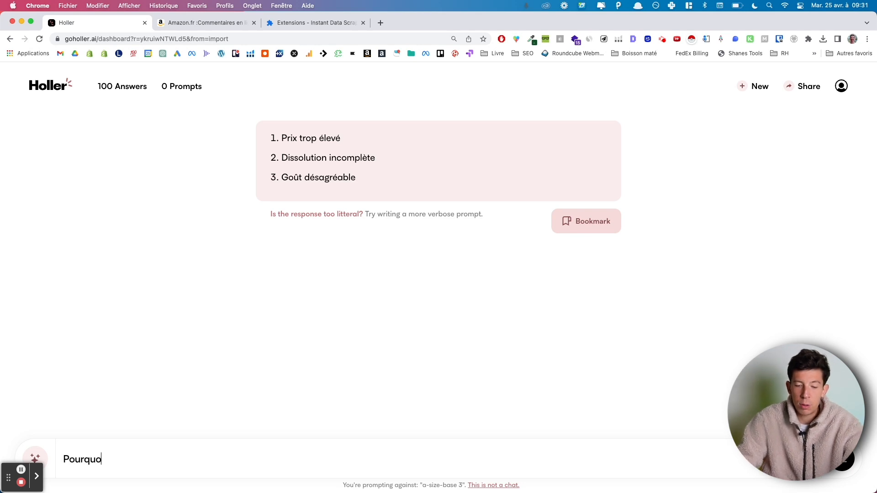
type("i les gens ont acheté ce produit ?")
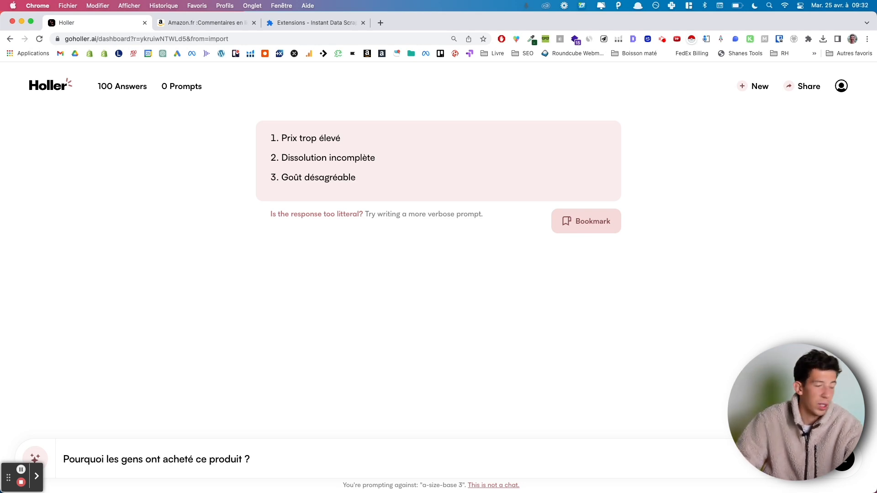
key("Return")
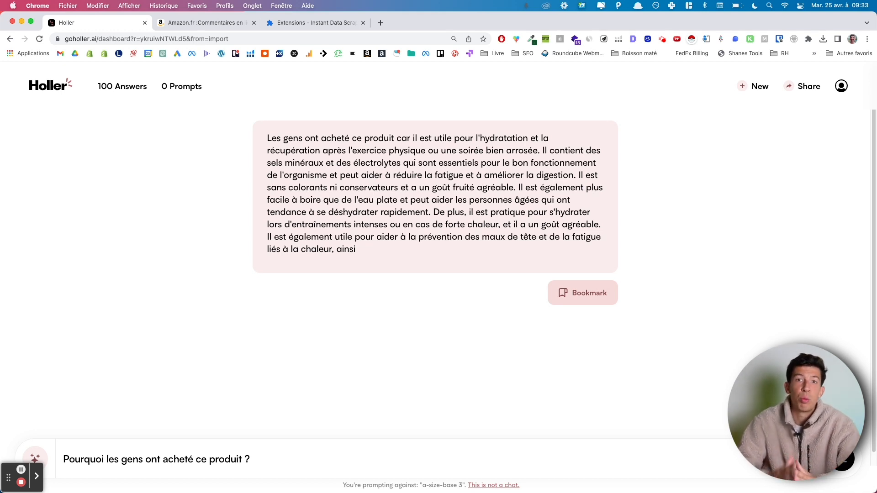
Step: Run the Temperature check-in on the imported reviews from the prompt suggestions
left_click(37, 457)
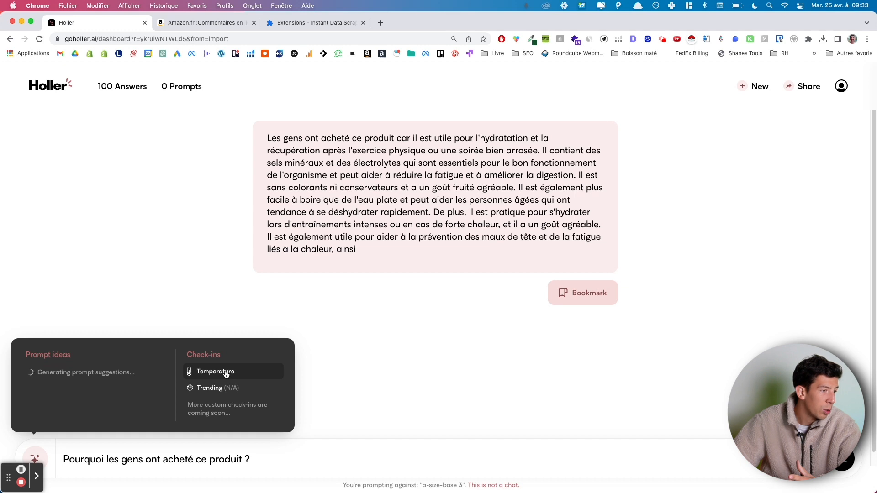
left_click(226, 373)
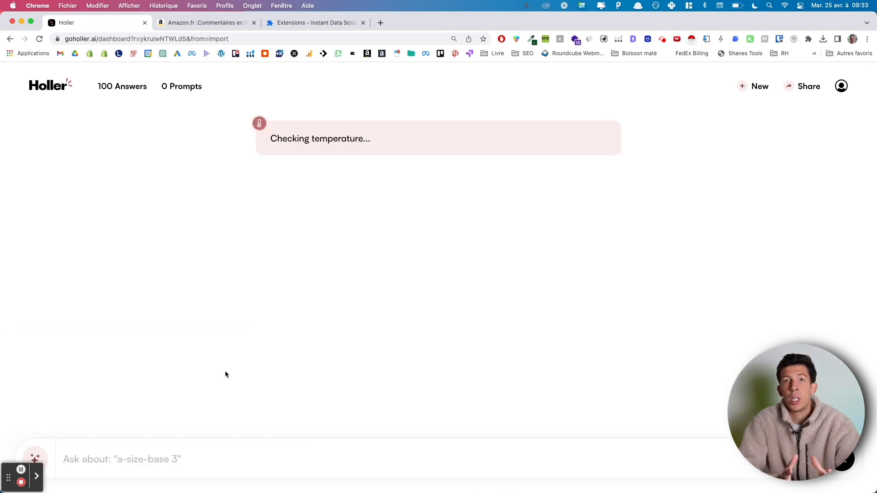